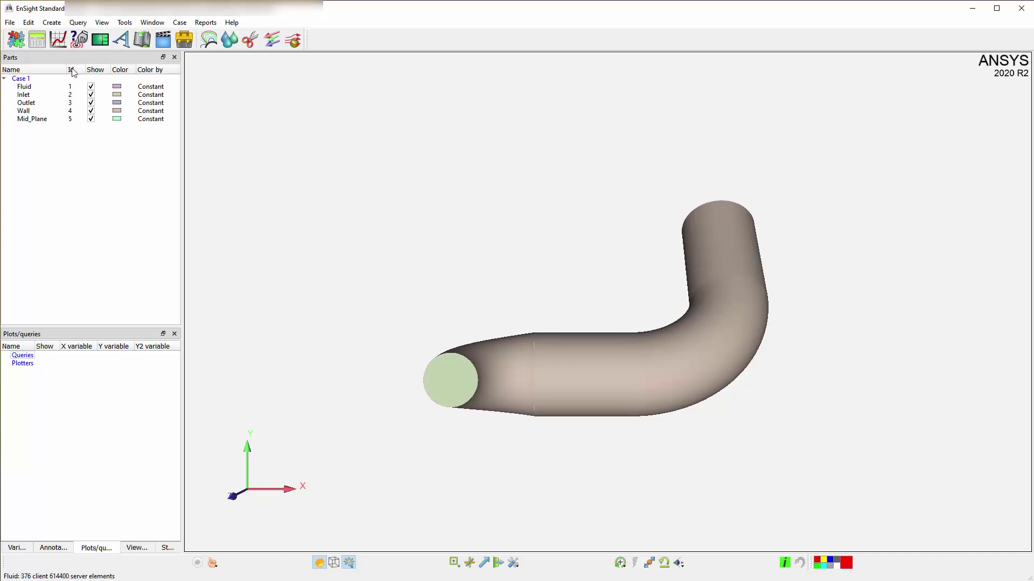
- Open the Query/Plot dialog and list its Sample methods
{"action": "left_click", "coordinate": [58, 42]}
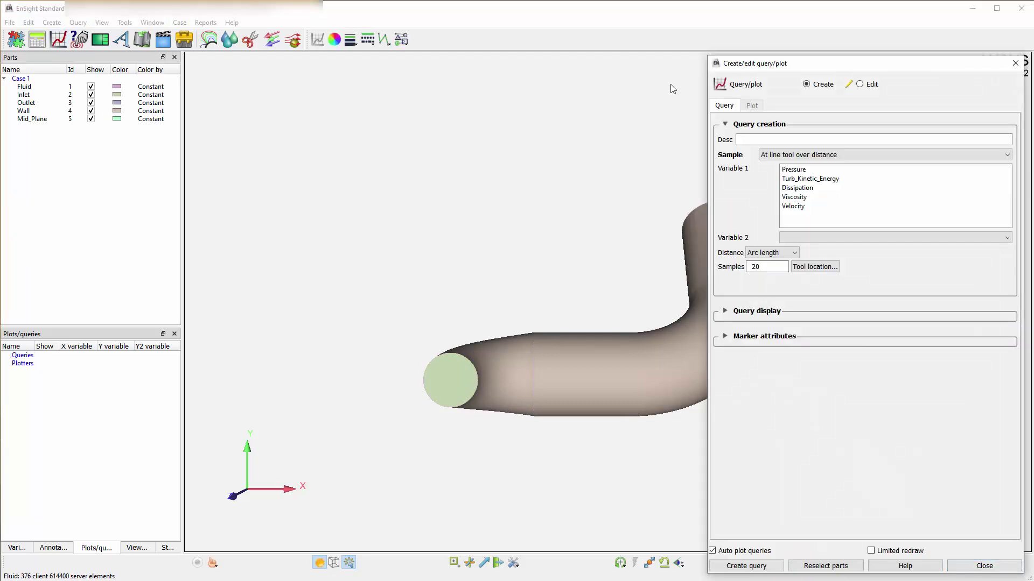
{"action": "left_click", "coordinate": [1006, 156]}
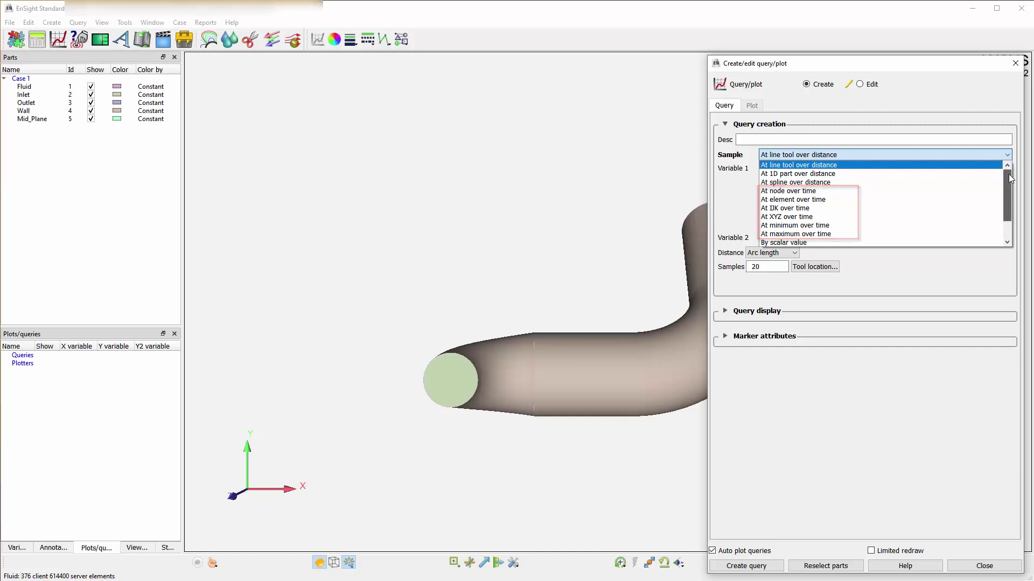
{"action": "left_click_drag", "start_coordinate": [1010, 182], "coordinate": [1009, 198]}
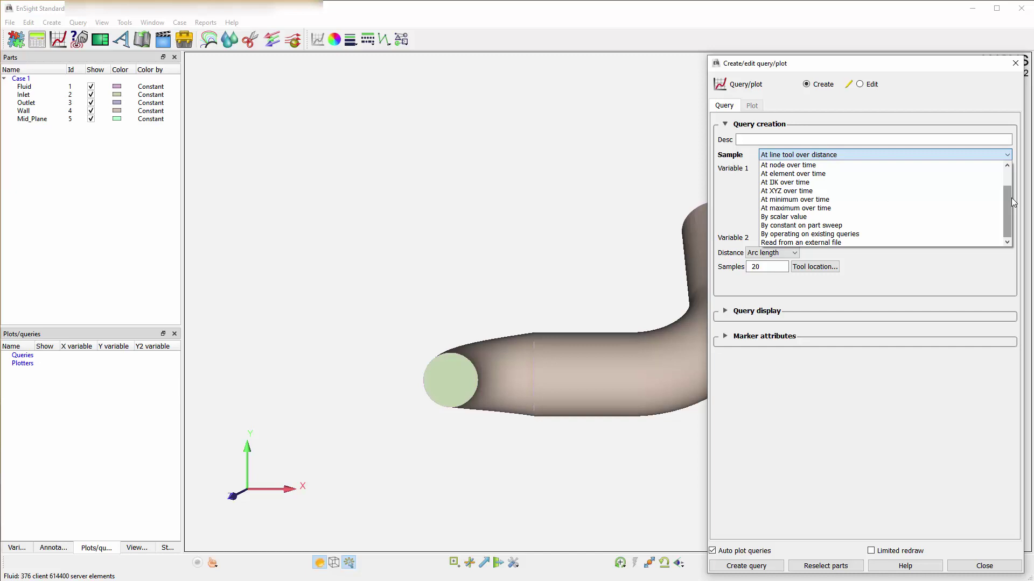
- Open and close the User defined tools window, then select the Fluid part
{"action": "left_click", "coordinate": [185, 39]}
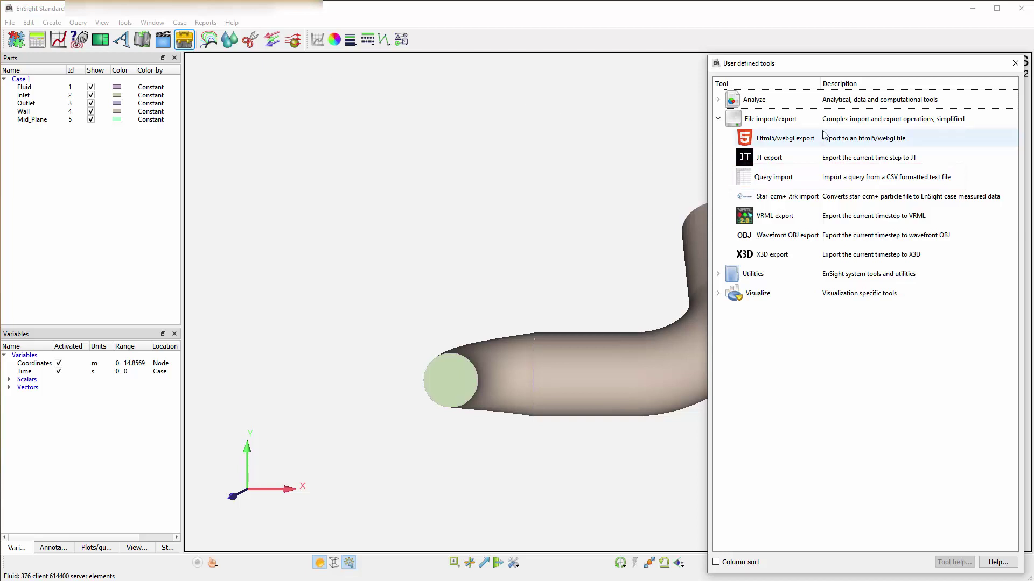
{"action": "left_click", "coordinate": [184, 41]}
{"action": "left_click", "coordinate": [31, 87]}
- Create an X clip through Fluid and hide the Wall and Mid_Plane parts
{"action": "right_click", "coordinate": [31, 87]}
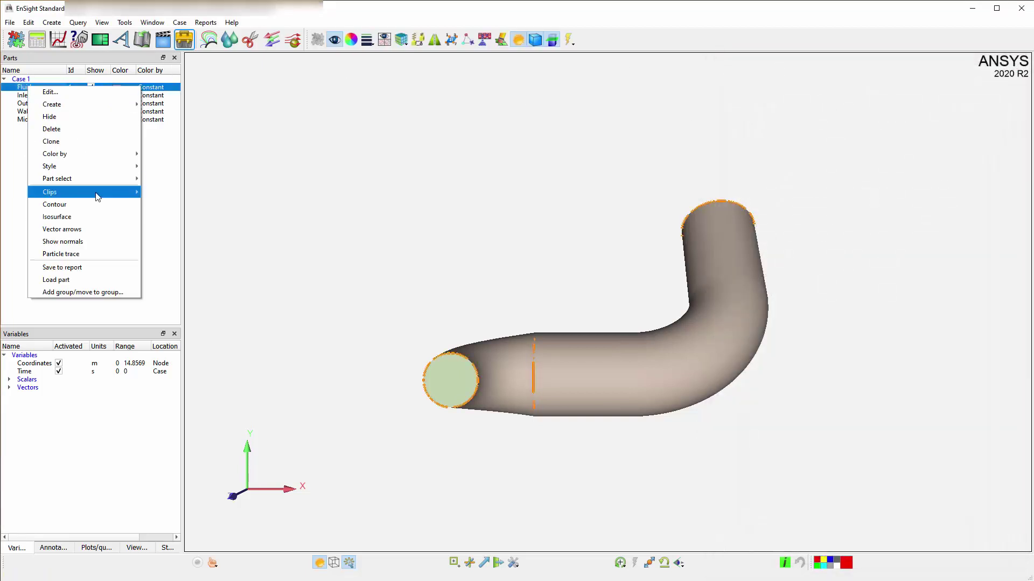
{"action": "mouse_move", "coordinate": [50, 193]}
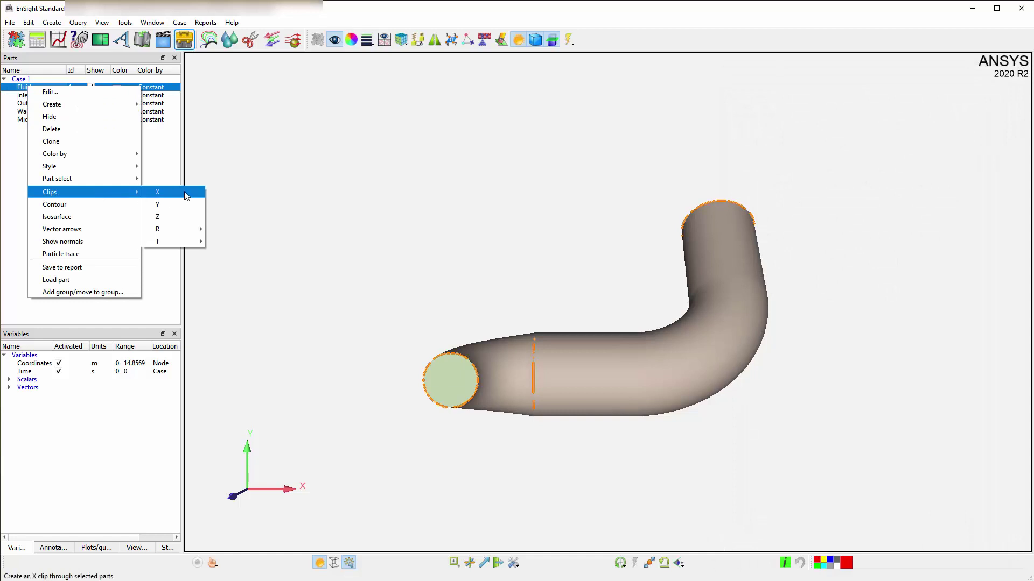
{"action": "left_click", "coordinate": [185, 196]}
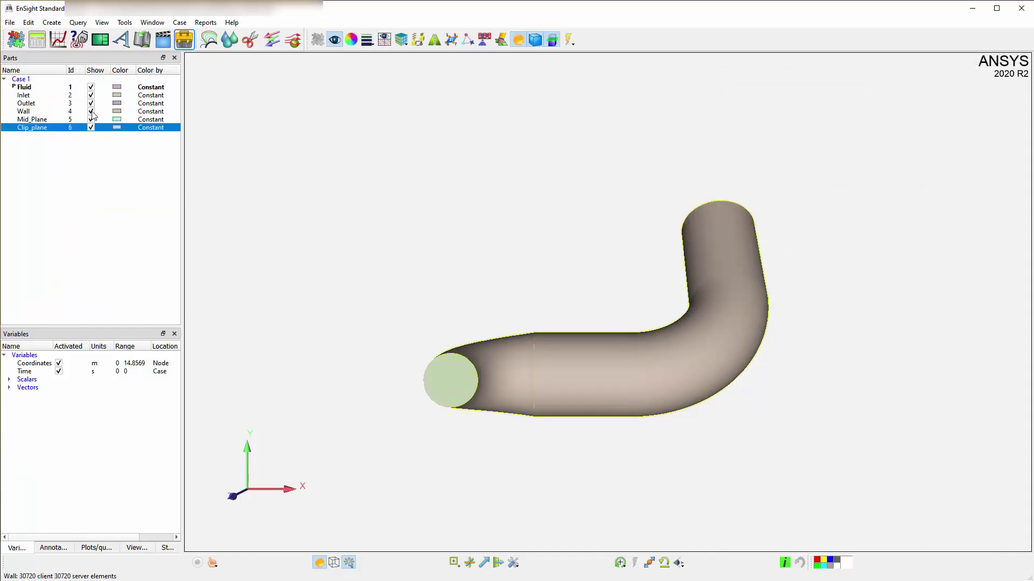
{"action": "key", "text": "h"}
{"action": "key", "text": "h"}
{"action": "left_click_drag", "start_coordinate": [408, 374], "coordinate": [493, 371]}
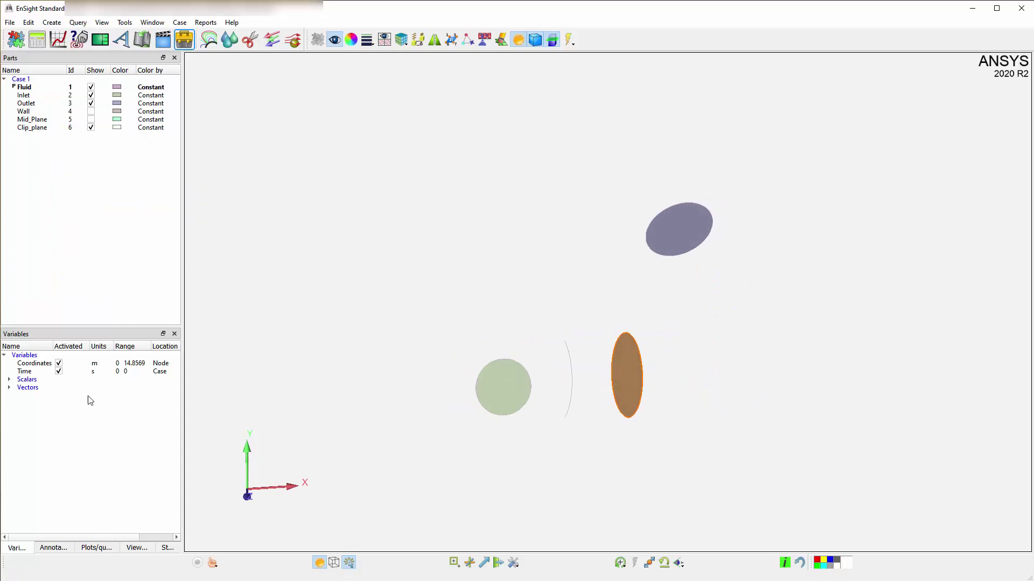
- Colour the clip plane by Velocity and add a line clip across it
{"action": "left_click", "coordinate": [9, 388]}
{"action": "left_click_drag", "start_coordinate": [27, 400], "coordinate": [628, 378]}
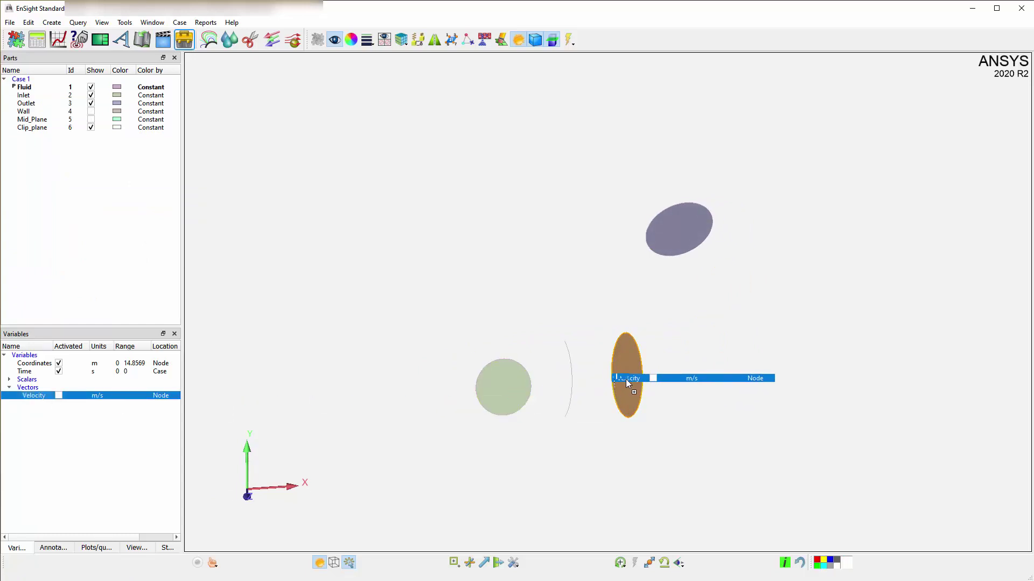
{"action": "right_click", "coordinate": [32, 128]}
{"action": "mouse_move", "coordinate": [55, 248]}
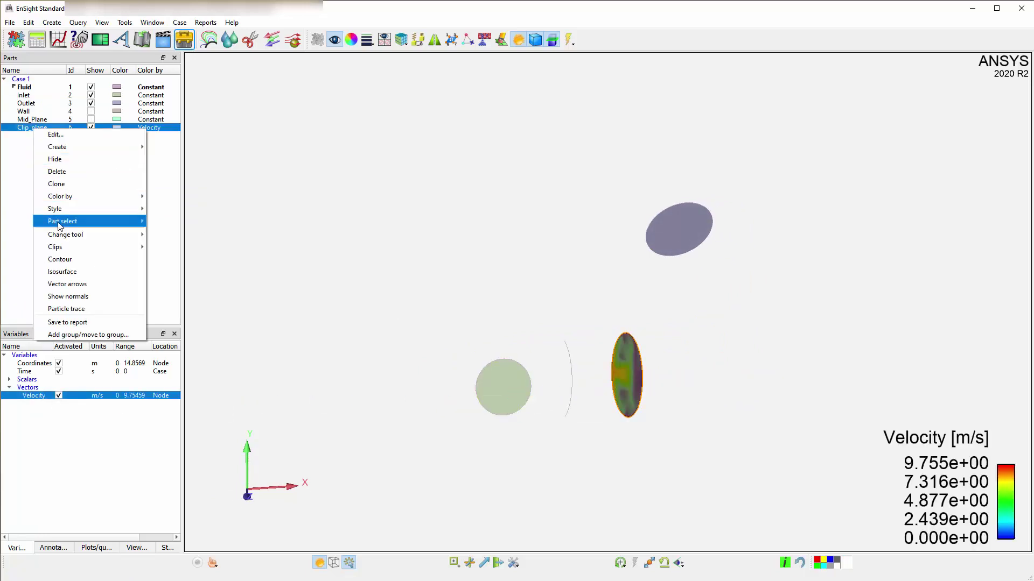
{"action": "left_click", "coordinate": [179, 260]}
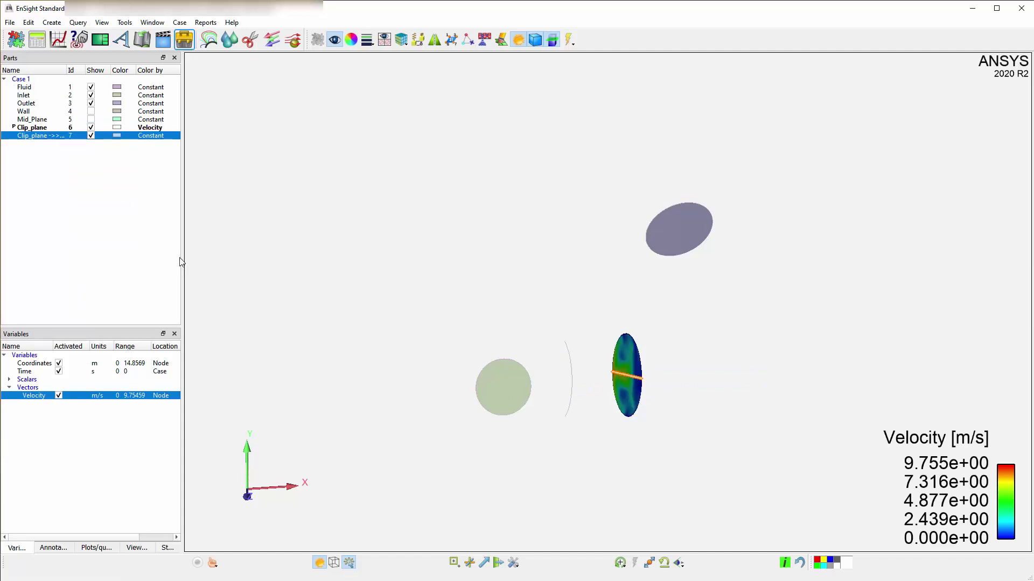
- Query the clip line for the Velocity vector to plot Velocity against Distance
{"action": "right_click", "coordinate": [624, 374]}
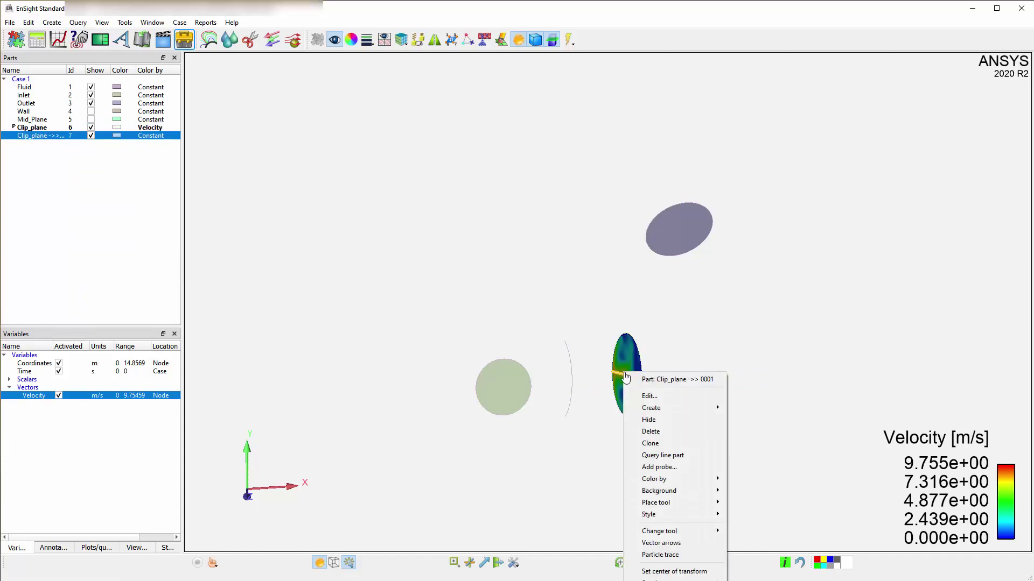
{"action": "left_click", "coordinate": [693, 455]}
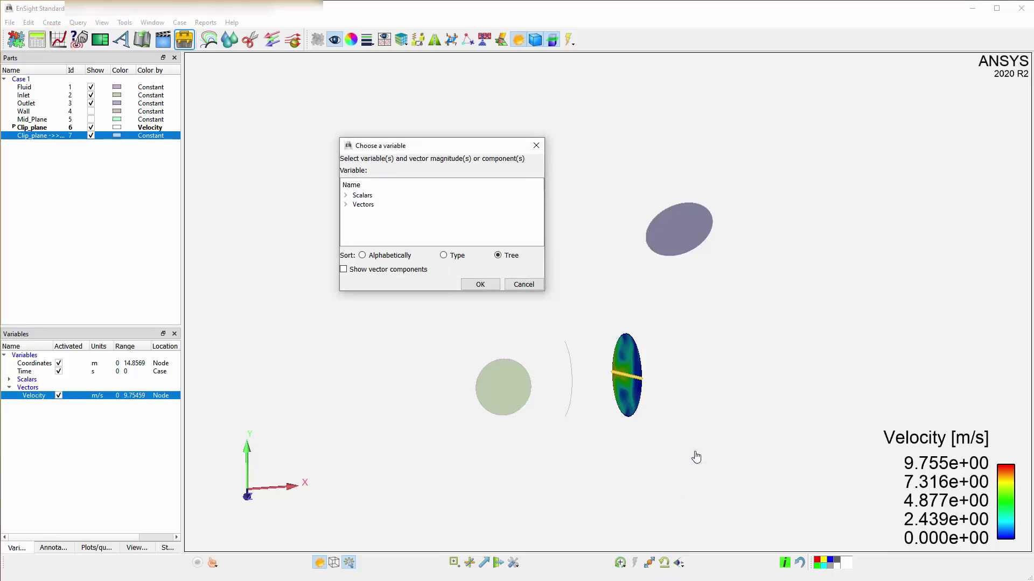
{"action": "left_click", "coordinate": [346, 206]}
{"action": "left_click", "coordinate": [402, 217]}
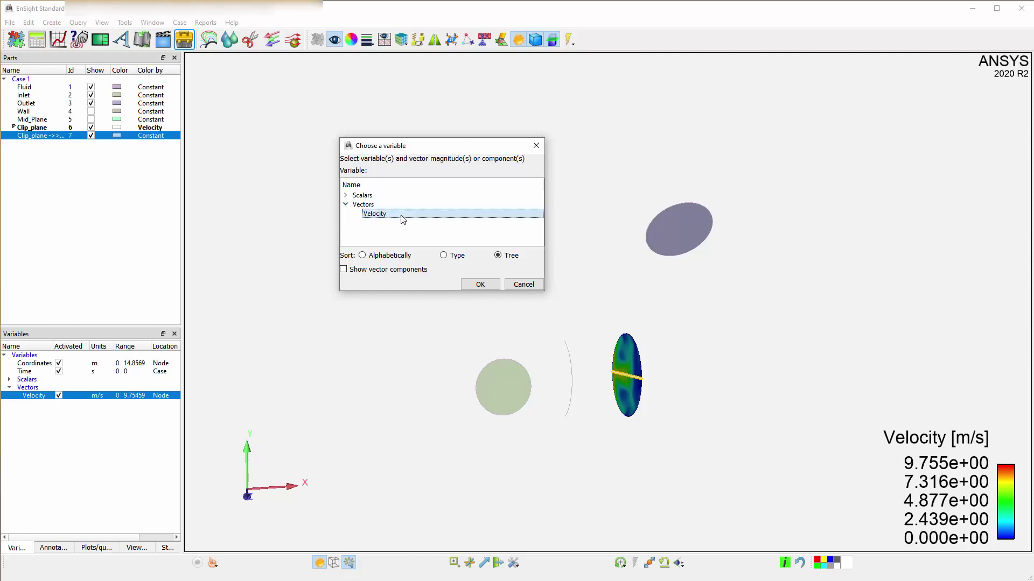
{"action": "left_click", "coordinate": [481, 285]}
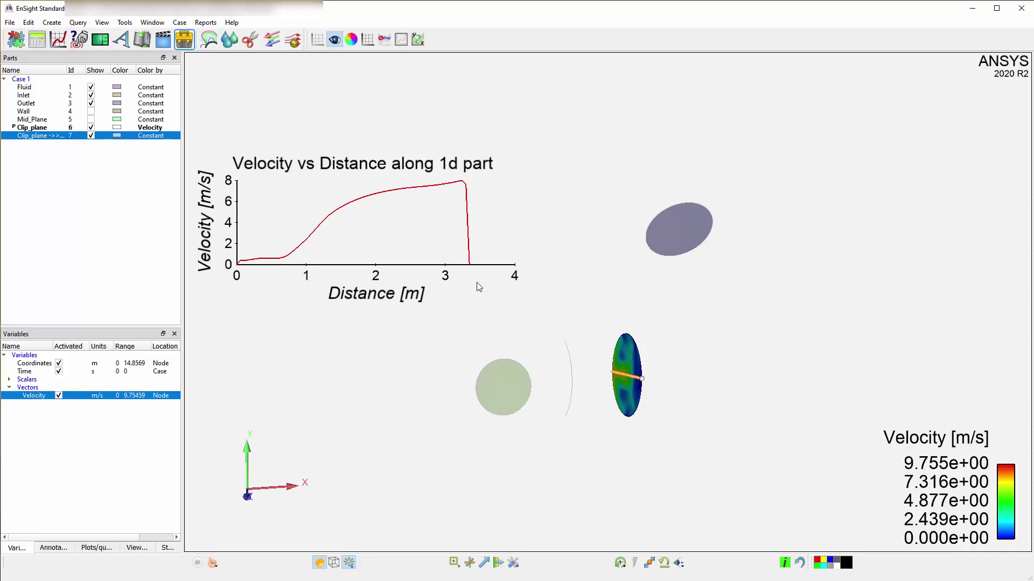
- Show the Plots/queries list, then drag the line clip to update the curve
{"action": "left_click", "coordinate": [102, 553]}
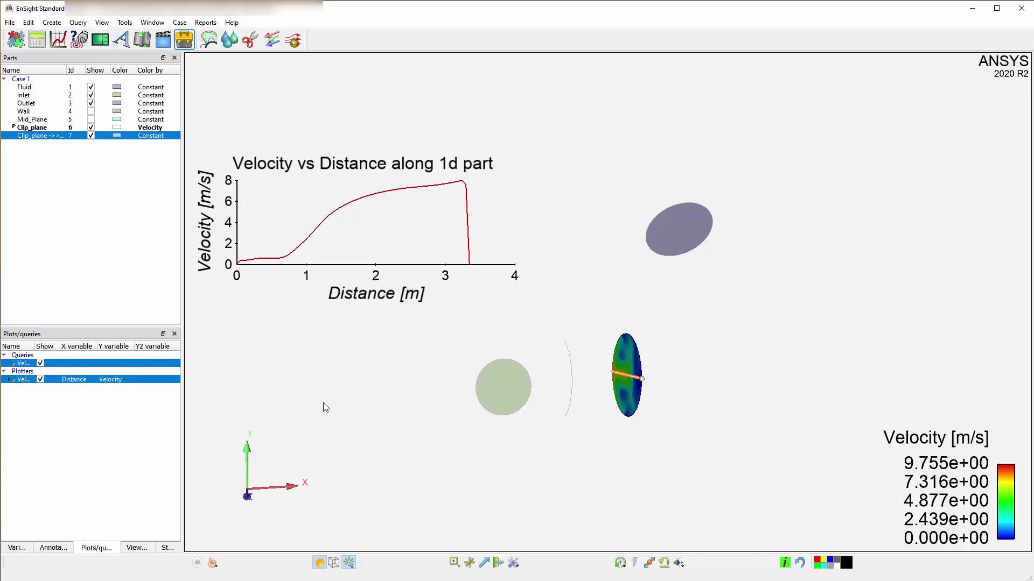
{"action": "mouse_move", "coordinate": [623, 376]}
{"action": "left_mouse_down"}
{"action": "mouse_move", "coordinate": [539, 374]}
{"action": "mouse_move", "coordinate": [922, 404]}
{"action": "mouse_move", "coordinate": [674, 435]}
{"action": "left_mouse_up"}
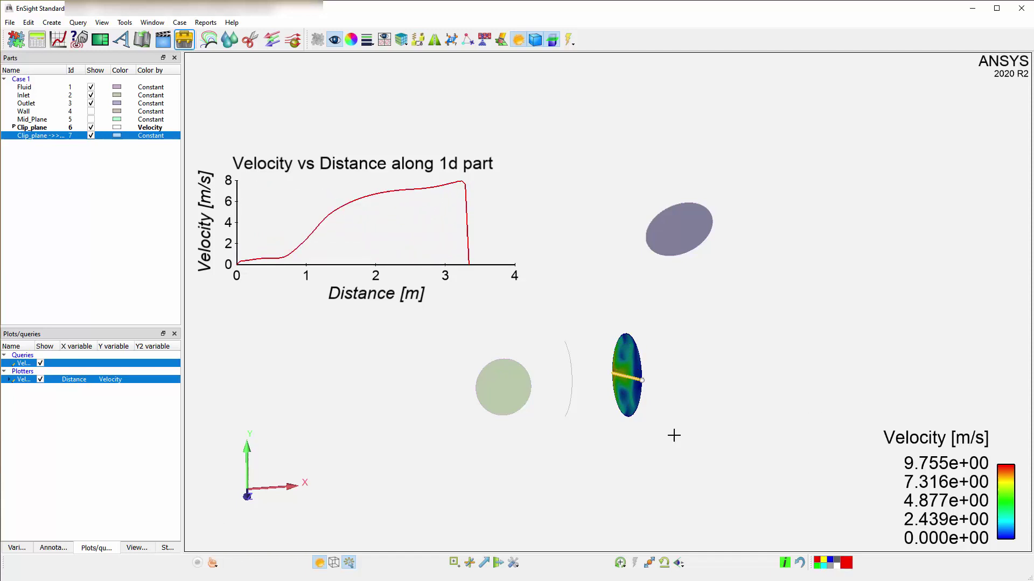
- Change the velocity query's Distance setting to Z from origin
{"action": "double_click", "coordinate": [33, 364]}
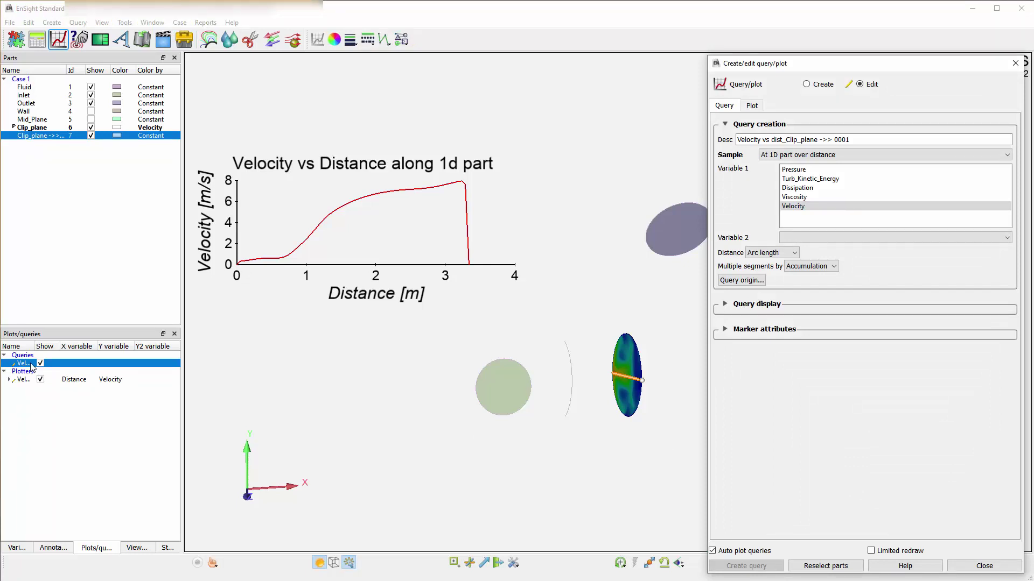
{"action": "left_click", "coordinate": [793, 253]}
{"action": "left_click", "coordinate": [783, 323]}
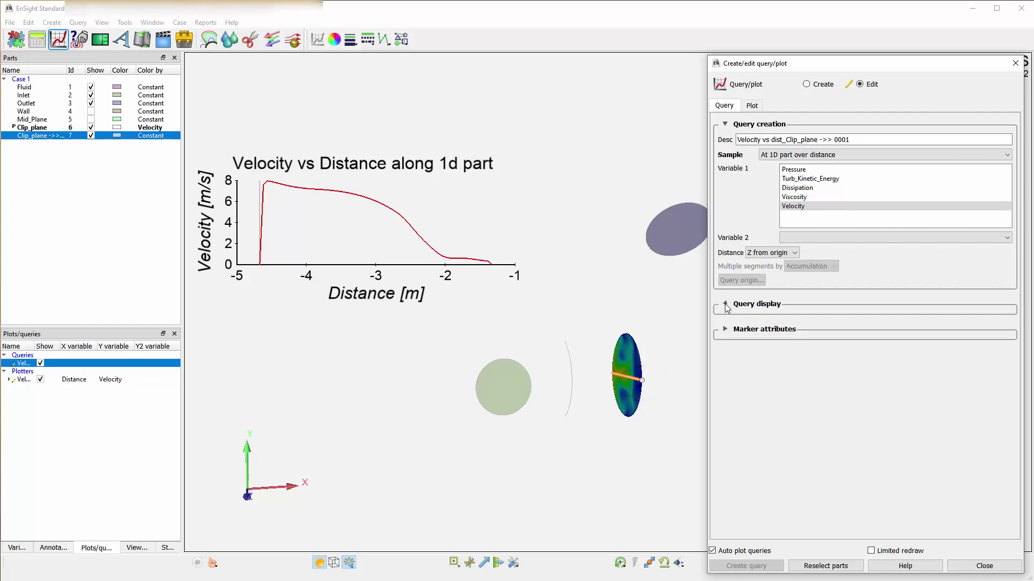
- Expand the Query display and Marker attributes sections of the query editor
{"action": "left_click", "coordinate": [725, 305]}
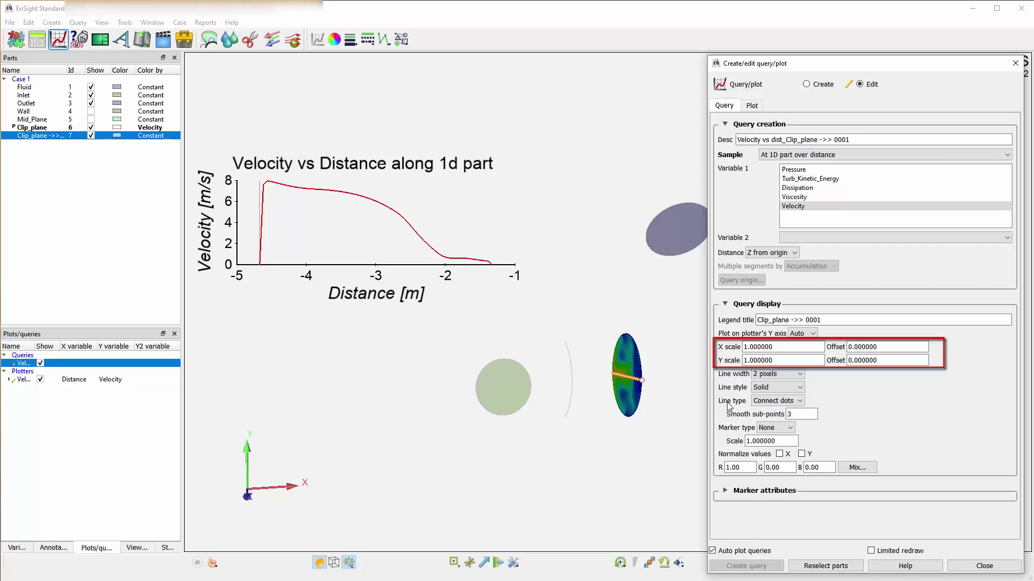
{"action": "left_click", "coordinate": [725, 492]}
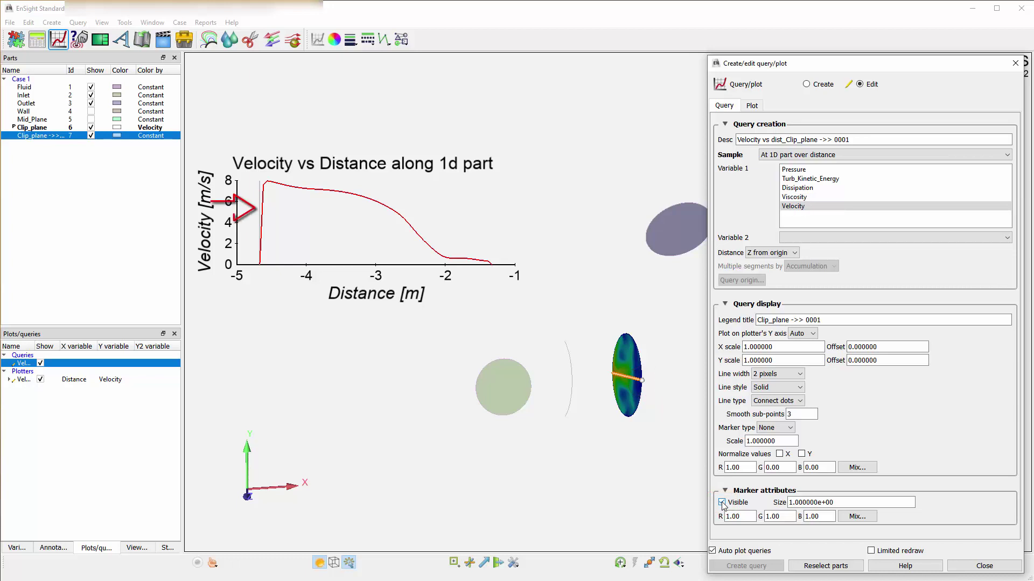
- Close the query editor and drag the marker line along the Distance axis
{"action": "left_click", "coordinate": [984, 566]}
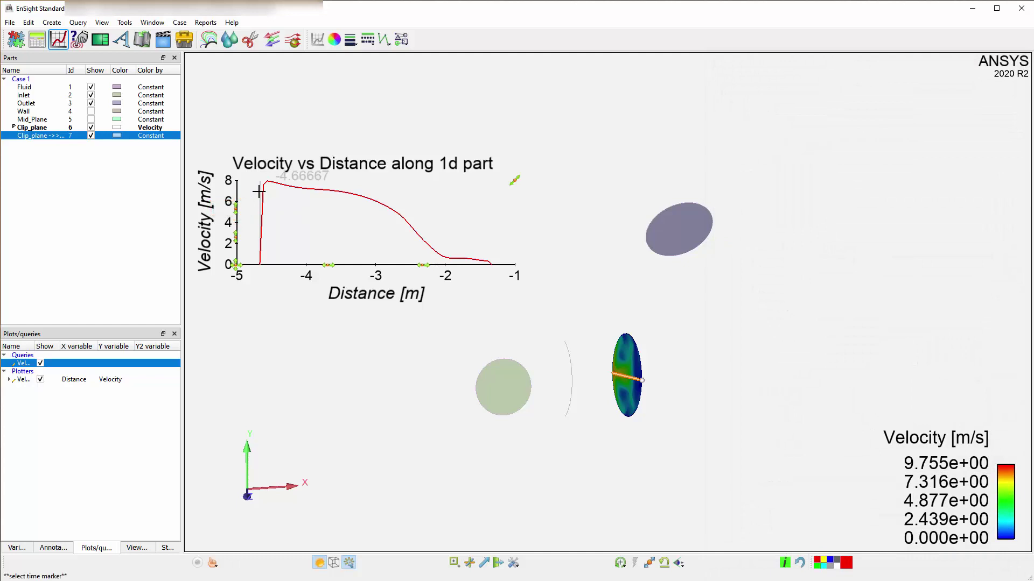
{"action": "mouse_move", "coordinate": [259, 192]}
{"action": "left_mouse_down"}
{"action": "mouse_move", "coordinate": [490, 224]}
{"action": "mouse_move", "coordinate": [242, 217]}
{"action": "left_mouse_up"}
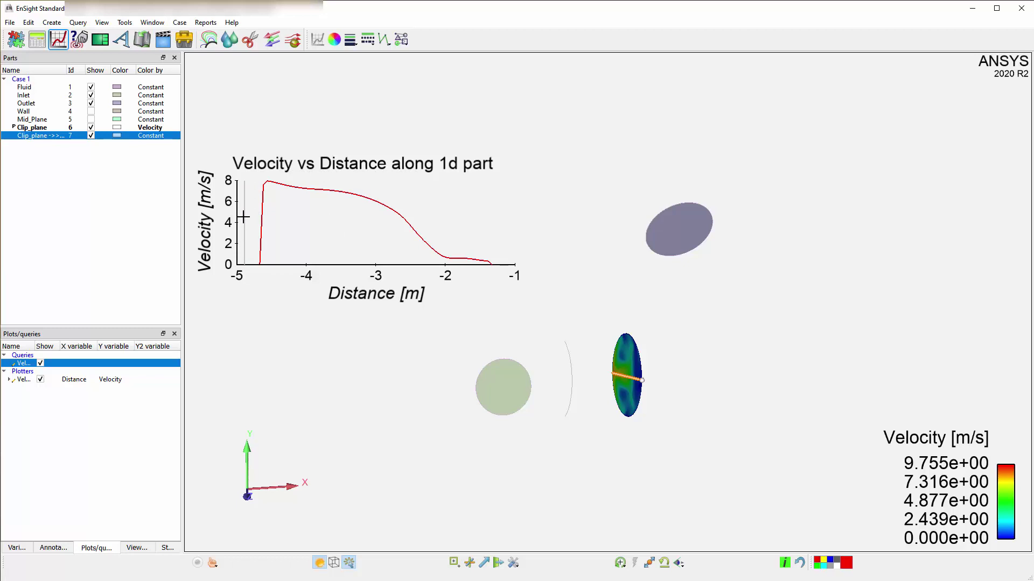